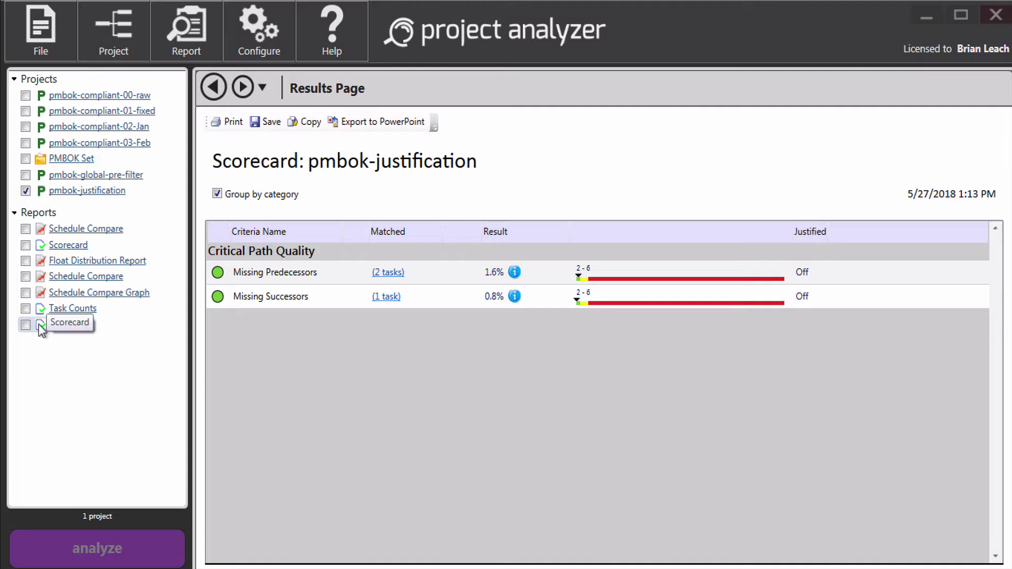
- Run the last-listed Scorecard report on pmbok-justification and mark the task matched by Missing Successors in Microsoft Project
{"action": "left_click", "coordinate": [26, 325]}
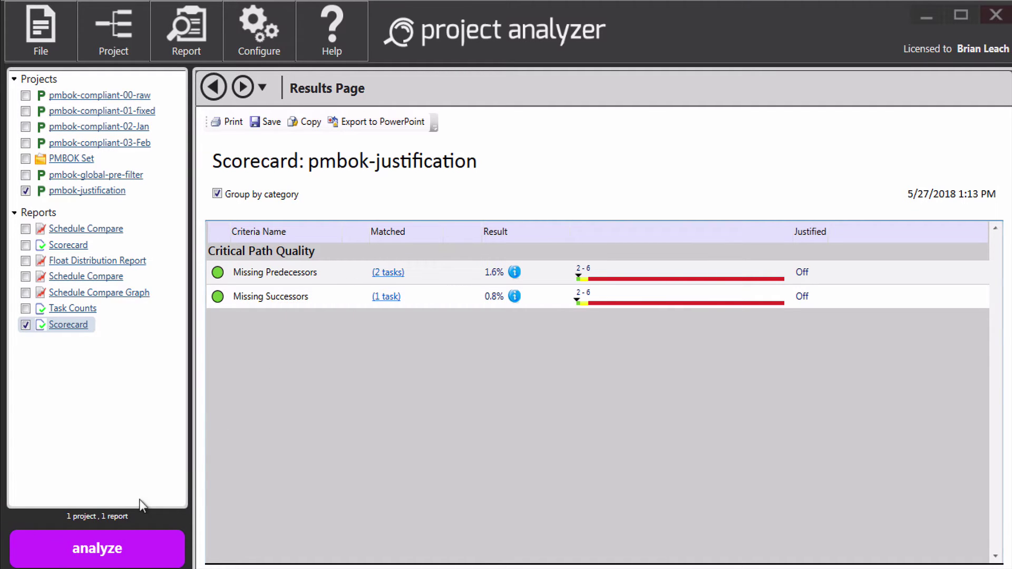
{"action": "left_click", "coordinate": [111, 543]}
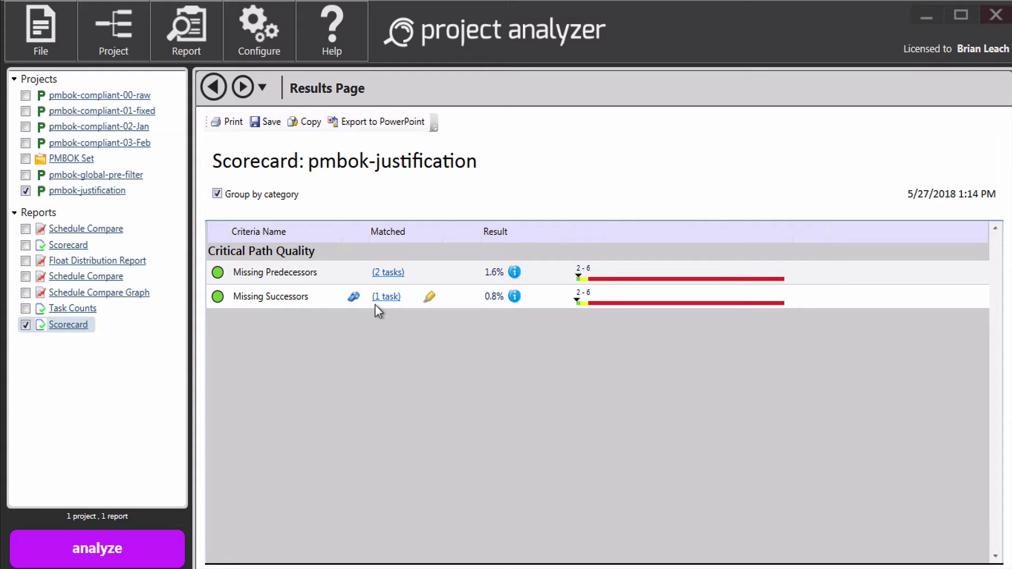
{"action": "left_click", "coordinate": [428, 297]}
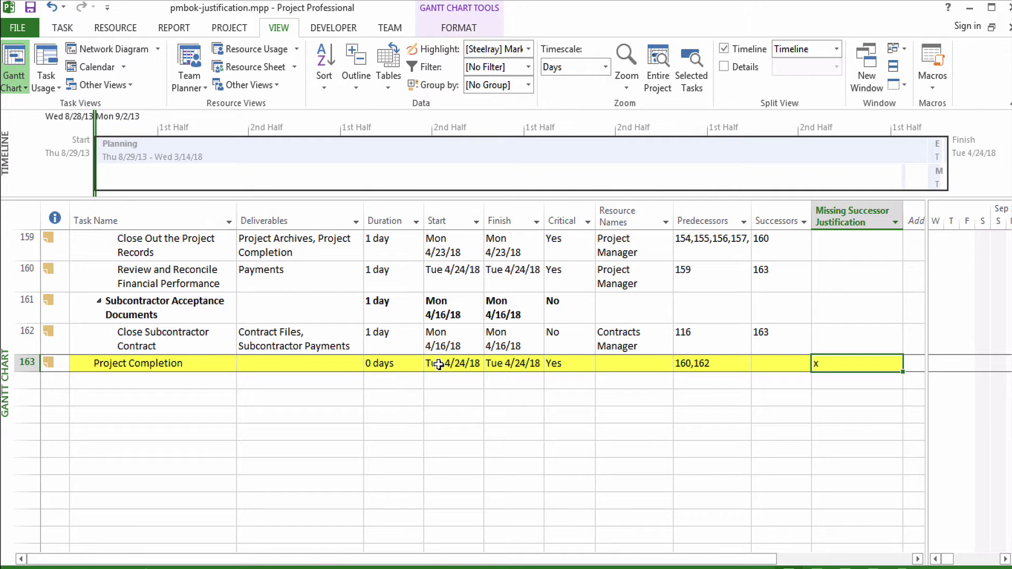
- Examine the Project Completion task's Successors and Missing Successor Justification cells, leaving its task information unchanged
{"action": "left_click", "coordinate": [764, 365]}
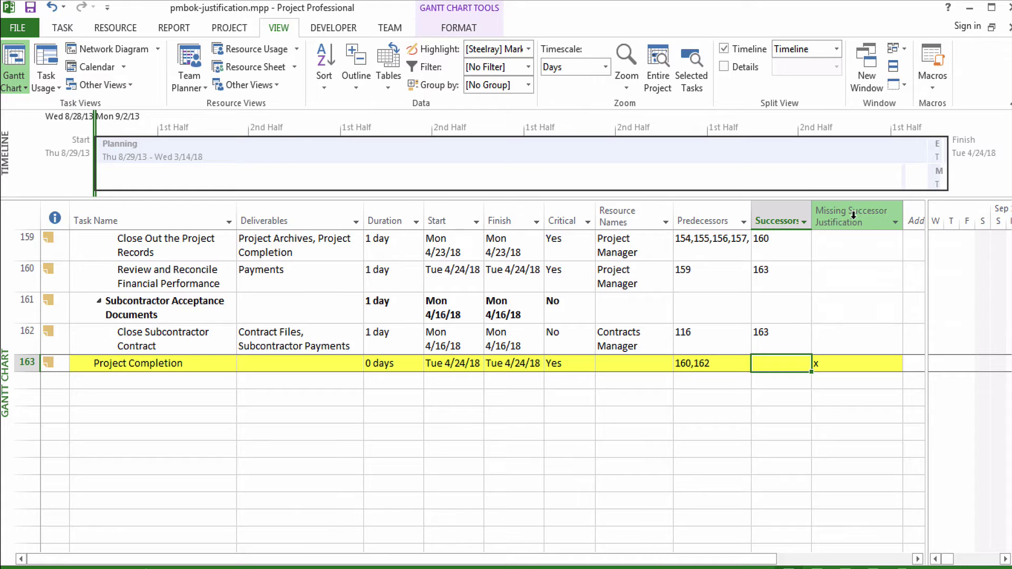
{"action": "left_click", "coordinate": [837, 368]}
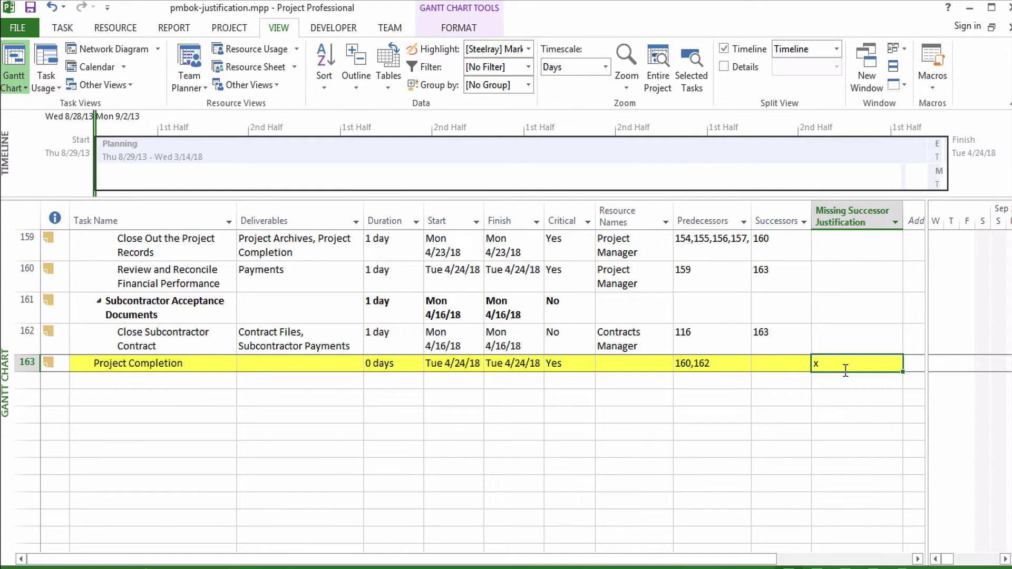
{"action": "double_click", "coordinate": [845, 369]}
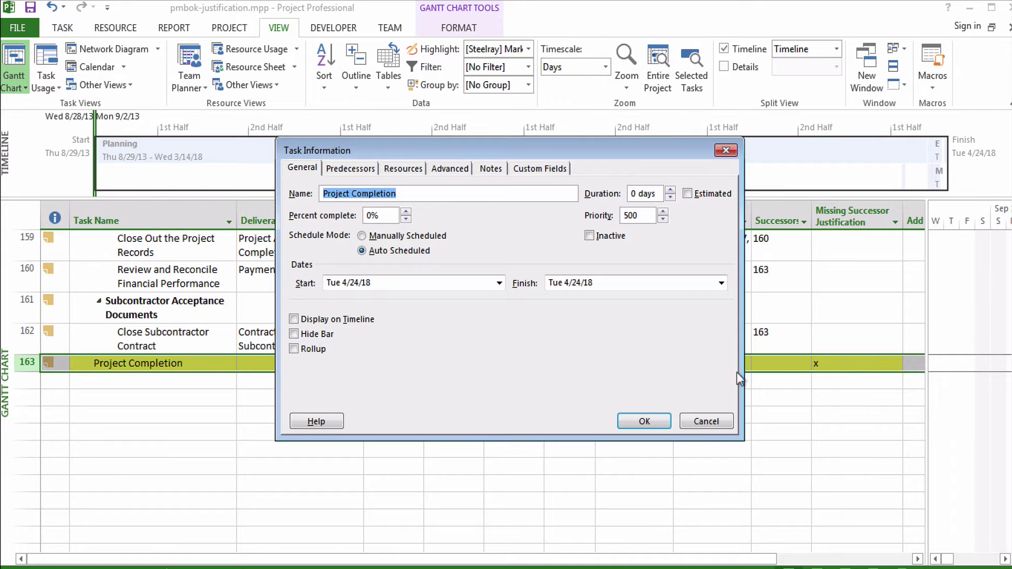
{"action": "left_click", "coordinate": [721, 425]}
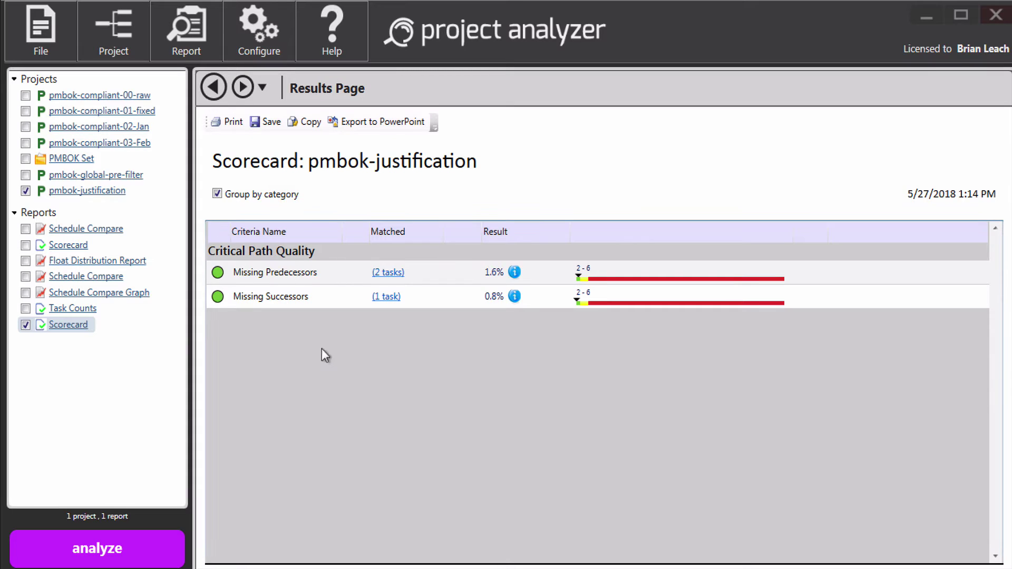
- Find the Missing Successors criterion by searching for "missing s", allow justification for it and save the criteria definition
{"action": "left_click", "coordinate": [249, 38]}
{"action": "left_click", "coordinate": [270, 70]}
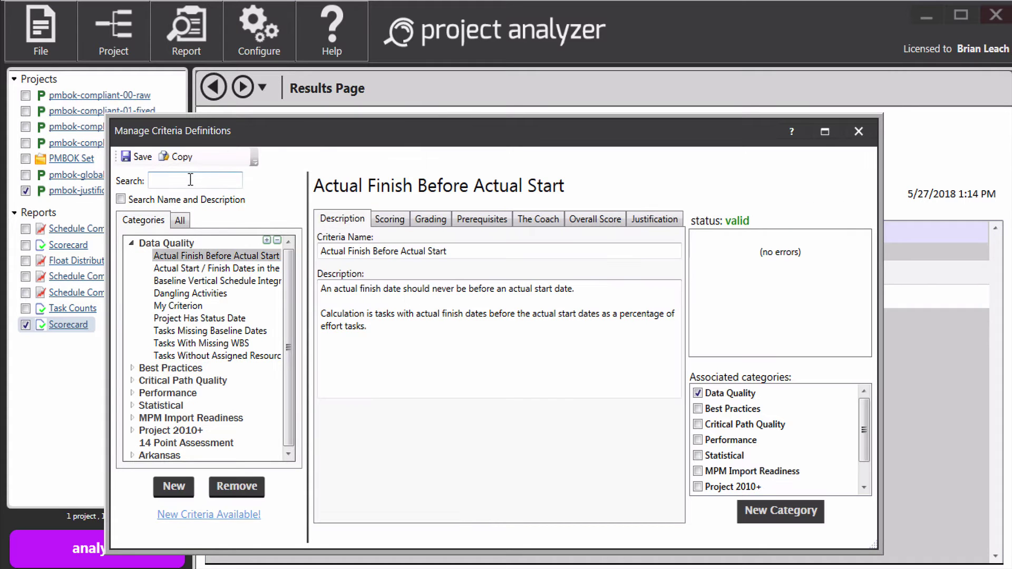
{"action": "left_click", "coordinate": [189, 179]}
{"action": "type", "text": "missing s"}
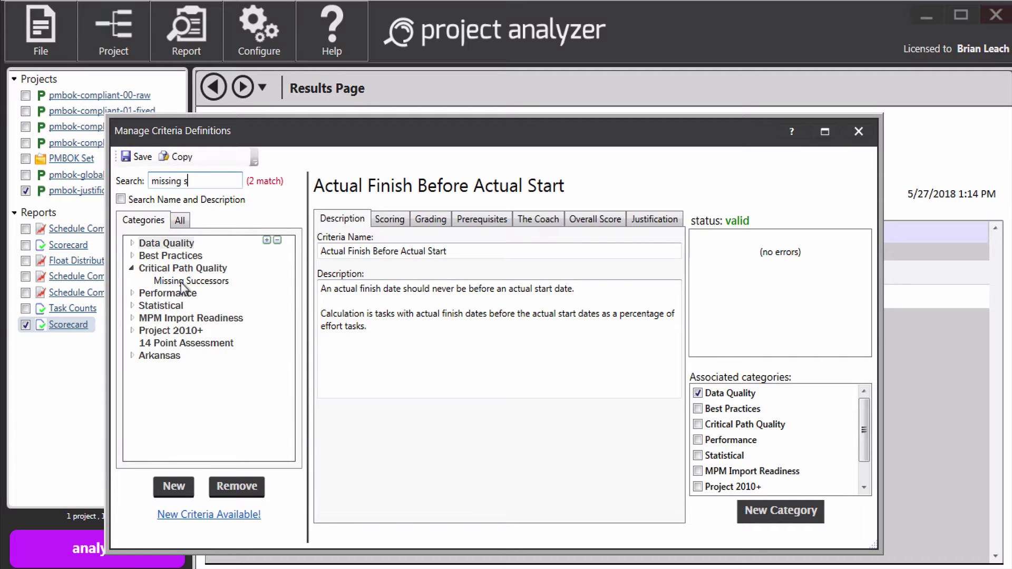
{"action": "left_click", "coordinate": [182, 282]}
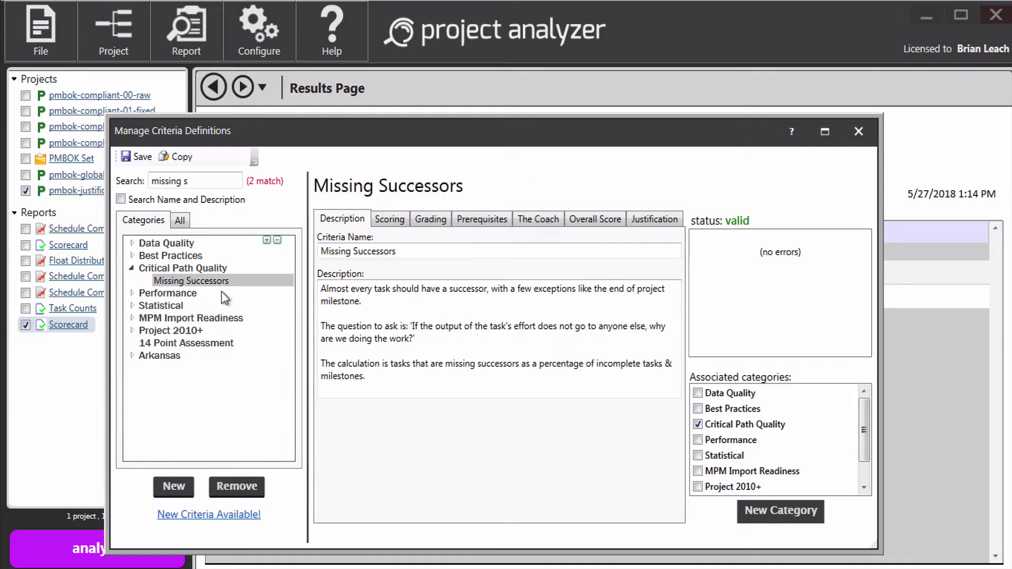
{"action": "left_click", "coordinate": [642, 217]}
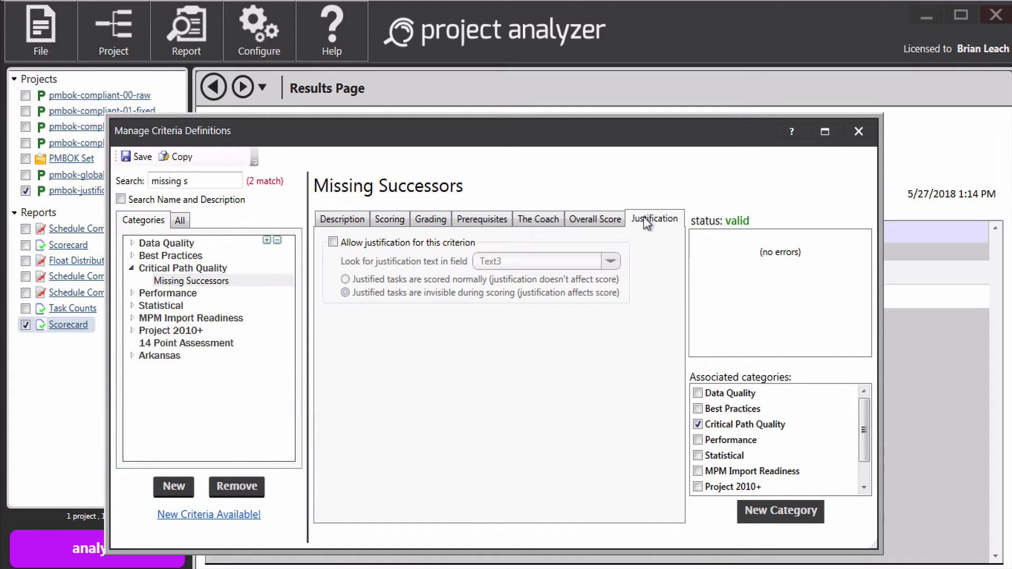
{"action": "left_click", "coordinate": [333, 242]}
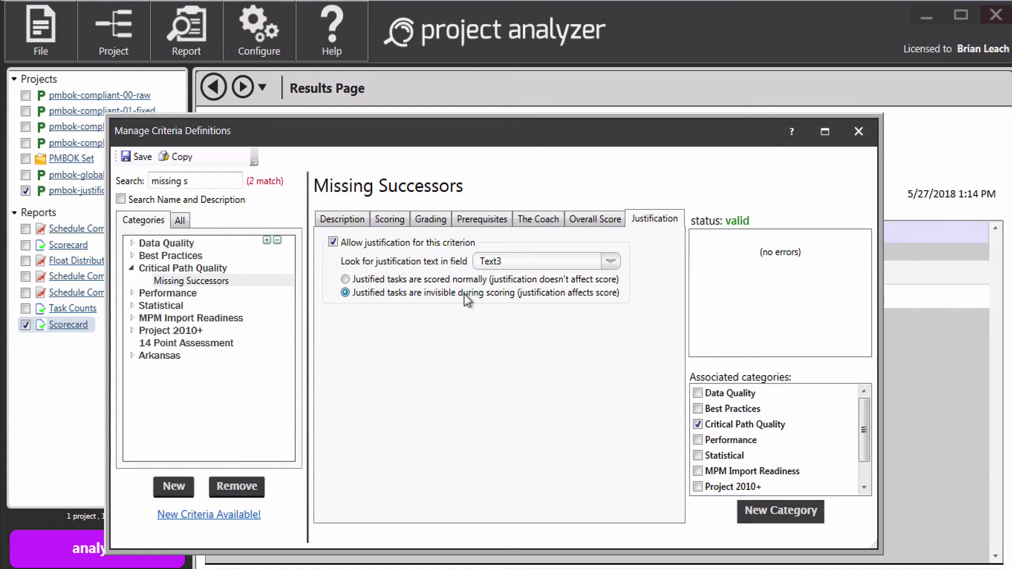
{"action": "left_click", "coordinate": [142, 156]}
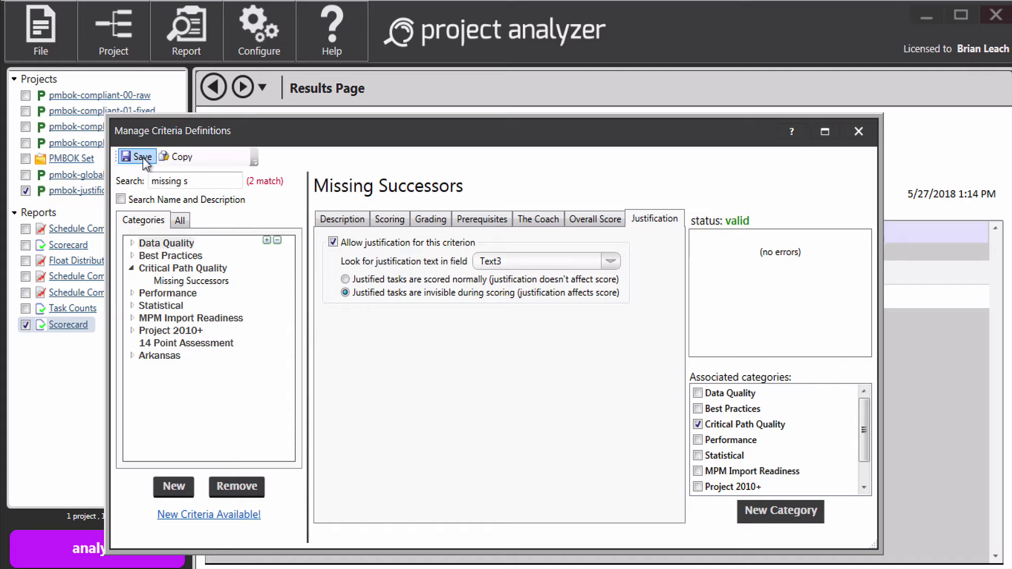
{"action": "left_click", "coordinate": [858, 131]}
- Turn on the global Allow Justification setting for the analysis
{"action": "left_click", "coordinate": [271, 48]}
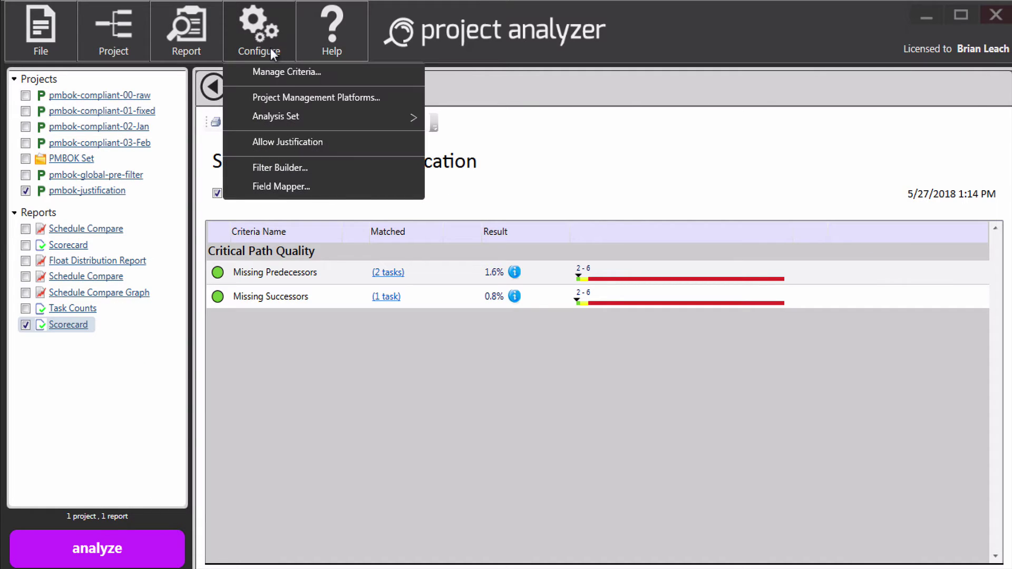
{"action": "left_click", "coordinate": [263, 143]}
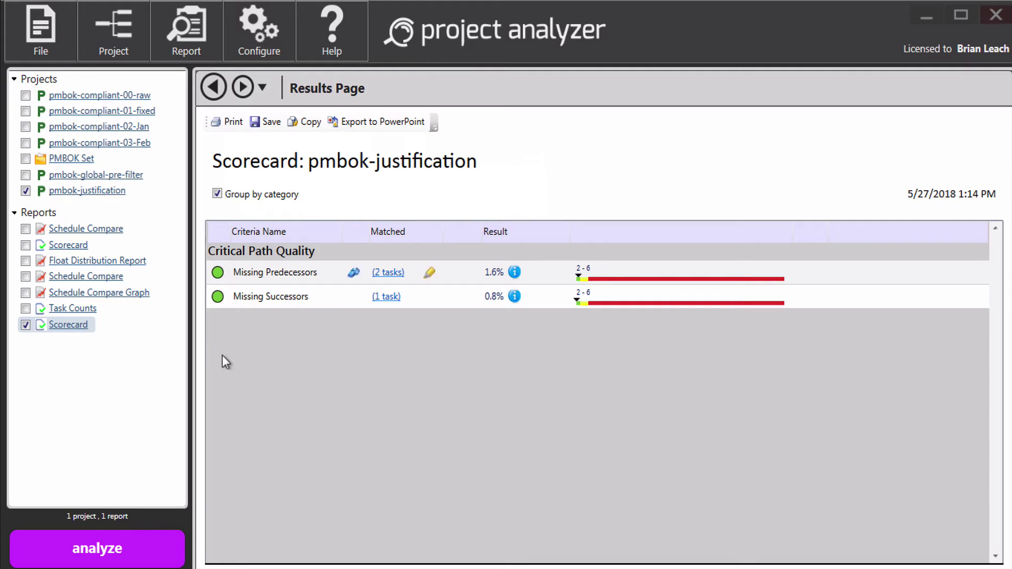
- Rerun the Scorecard analysis on pmbok-justification and mark the justified Missing Successors task in Microsoft Project
{"action": "left_click", "coordinate": [121, 545]}
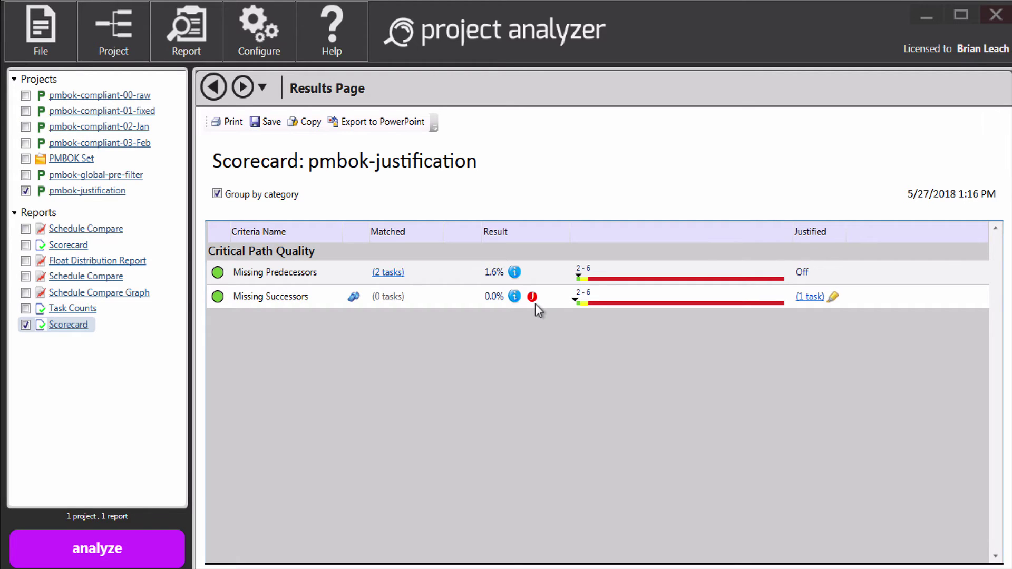
{"action": "left_click", "coordinate": [833, 298]}
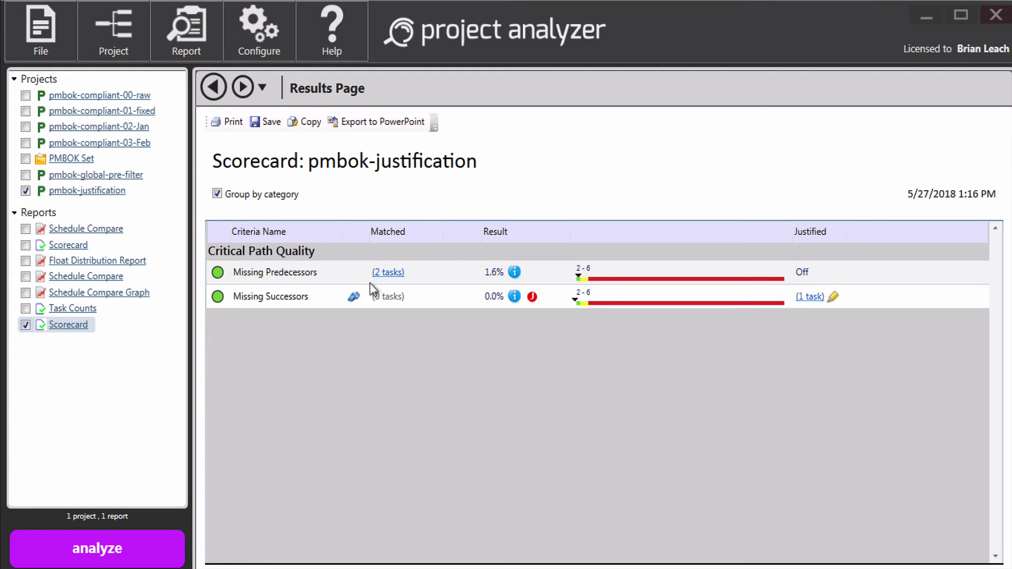
- Set the Missing Successors criterion to score justified tasks normally, save the definition and rerun the Scorecard analysis
{"action": "left_click", "coordinate": [259, 49]}
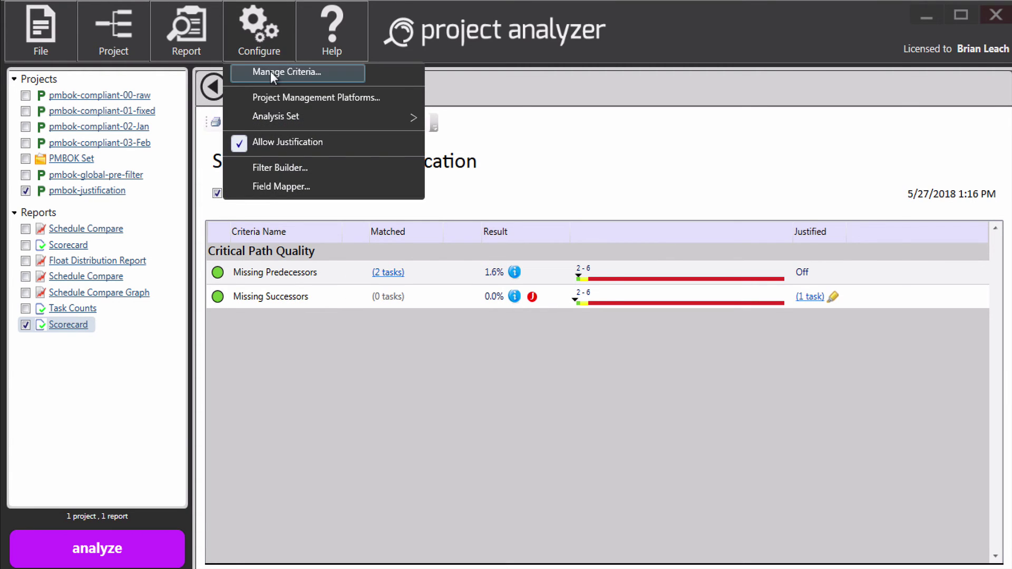
{"action": "left_click", "coordinate": [271, 72]}
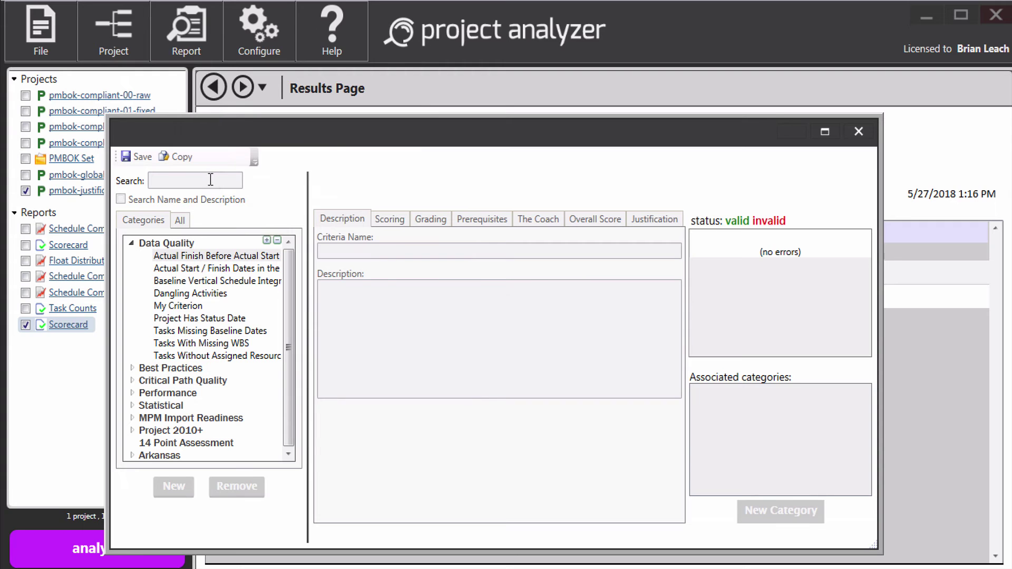
{"action": "left_click", "coordinate": [207, 179]}
{"action": "type", "text": "succ"}
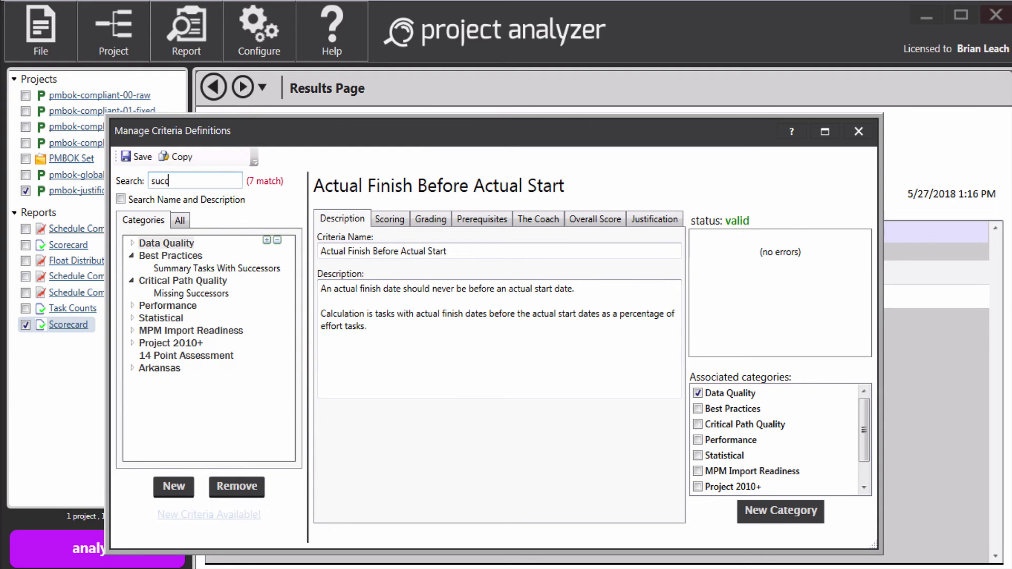
{"action": "left_click", "coordinate": [200, 294]}
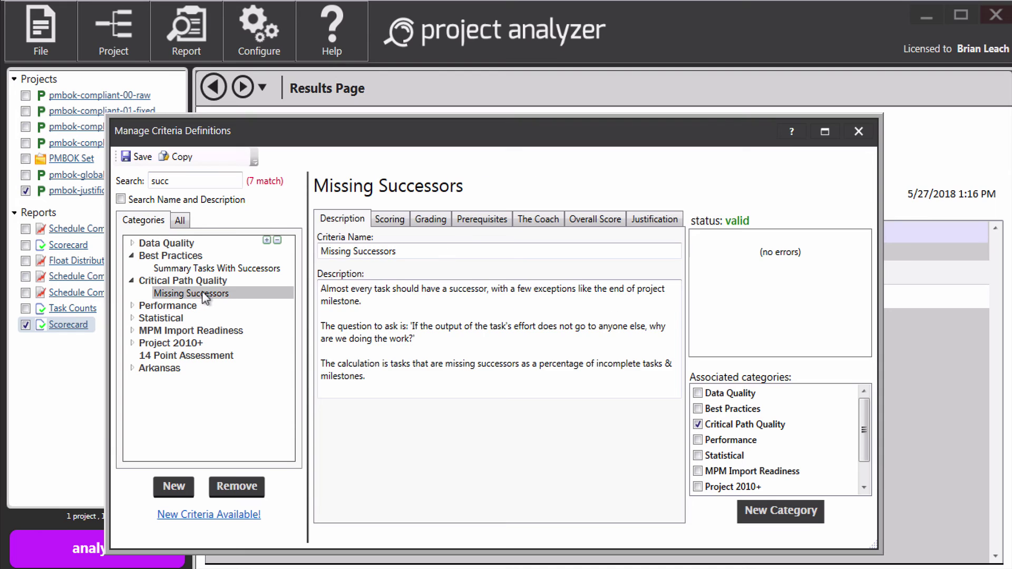
{"action": "left_click", "coordinate": [643, 218]}
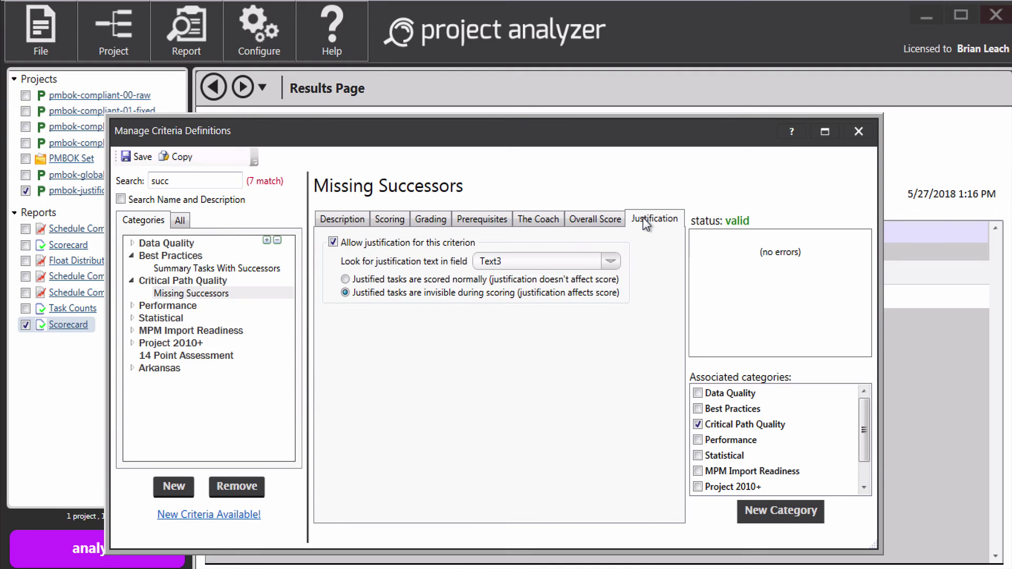
{"action": "left_click", "coordinate": [346, 292]}
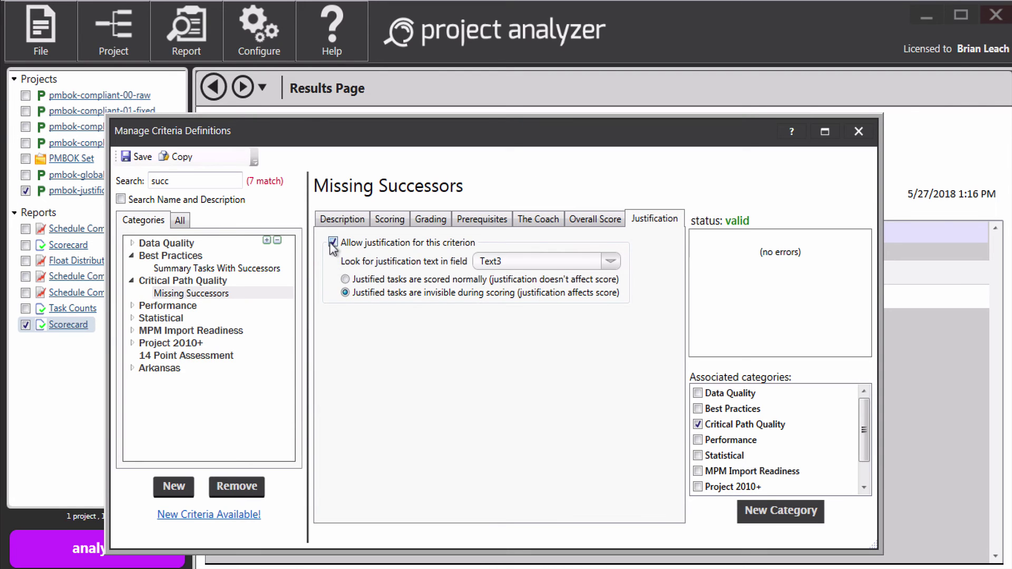
{"action": "left_click", "coordinate": [348, 280]}
{"action": "left_click", "coordinate": [138, 157]}
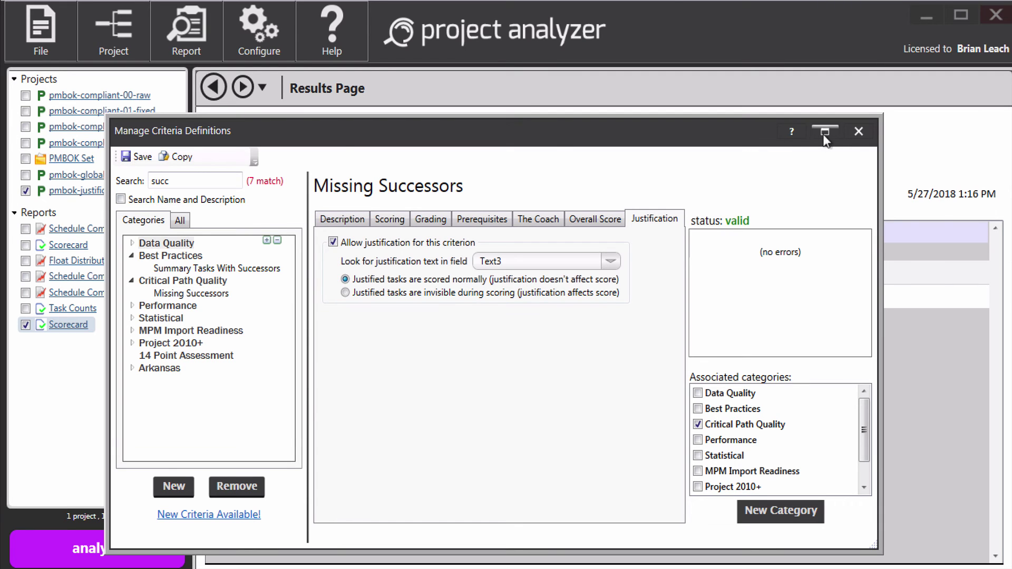
{"action": "left_click", "coordinate": [855, 131]}
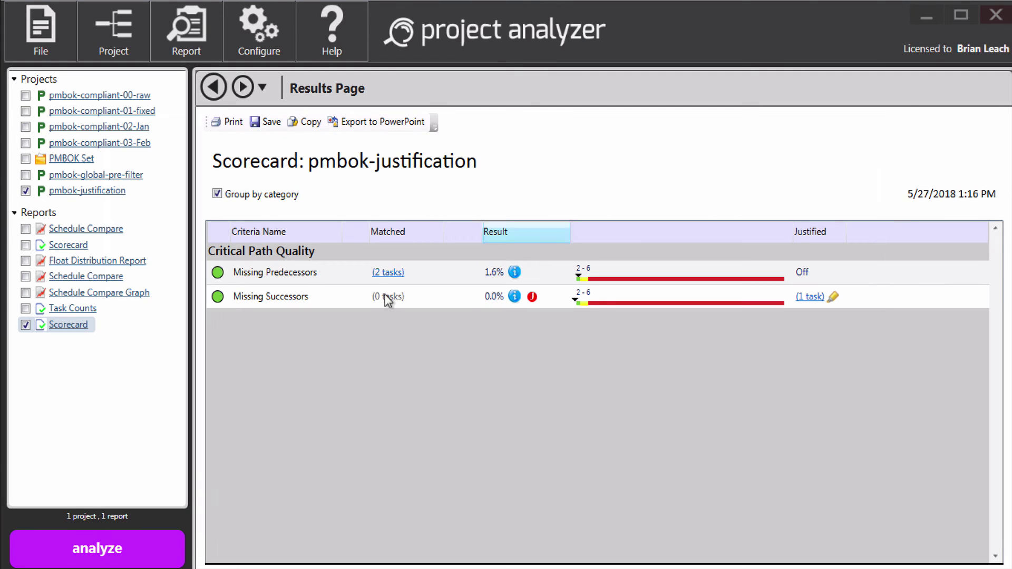
{"action": "left_click", "coordinate": [117, 550]}
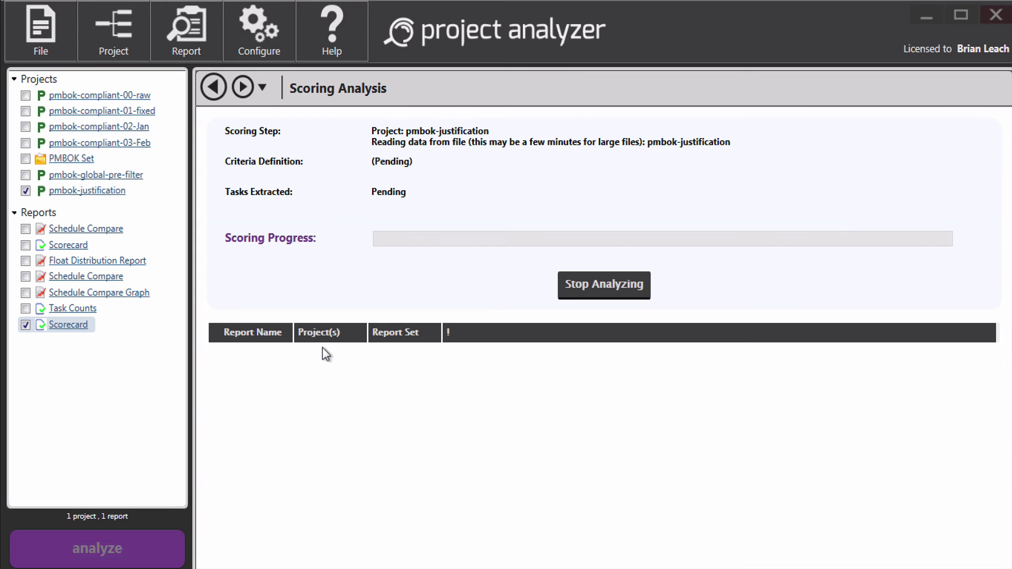